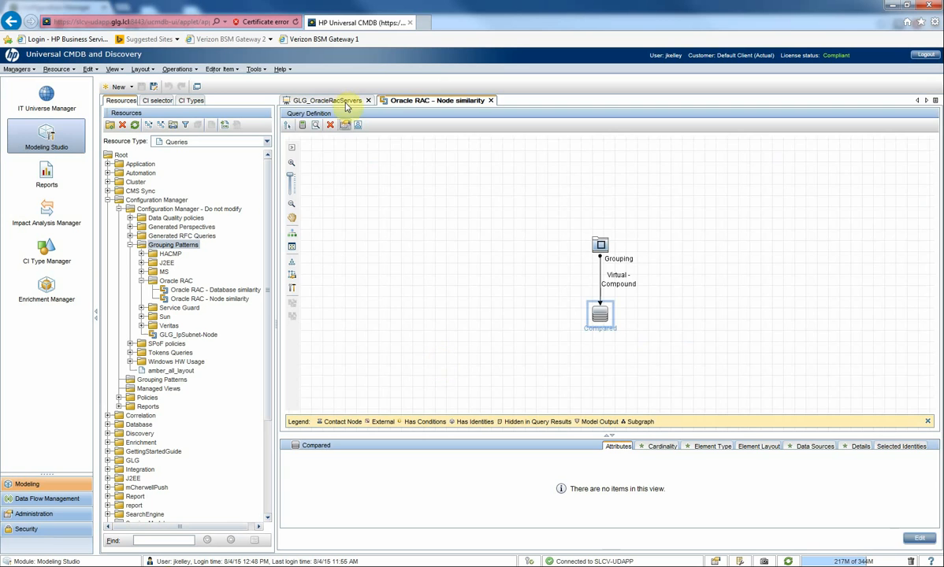
Switch to Configuration Manager, add GLG_OracleRacServers from the User Views folder as a managed view, and save it.
{"action": "left_click", "coordinate": [337, 100]}
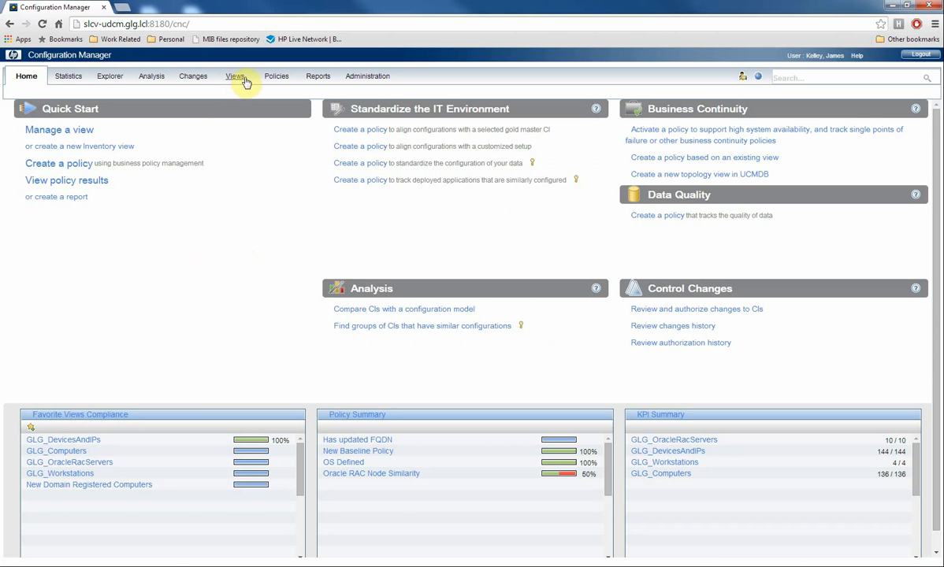
{"action": "left_click", "coordinate": [236, 84]}
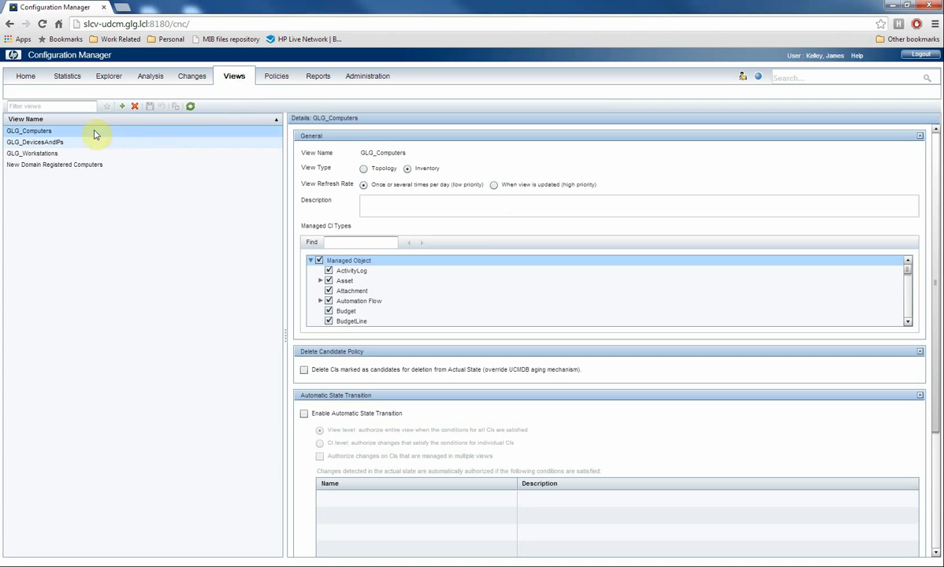
{"action": "left_click", "coordinate": [122, 107]}
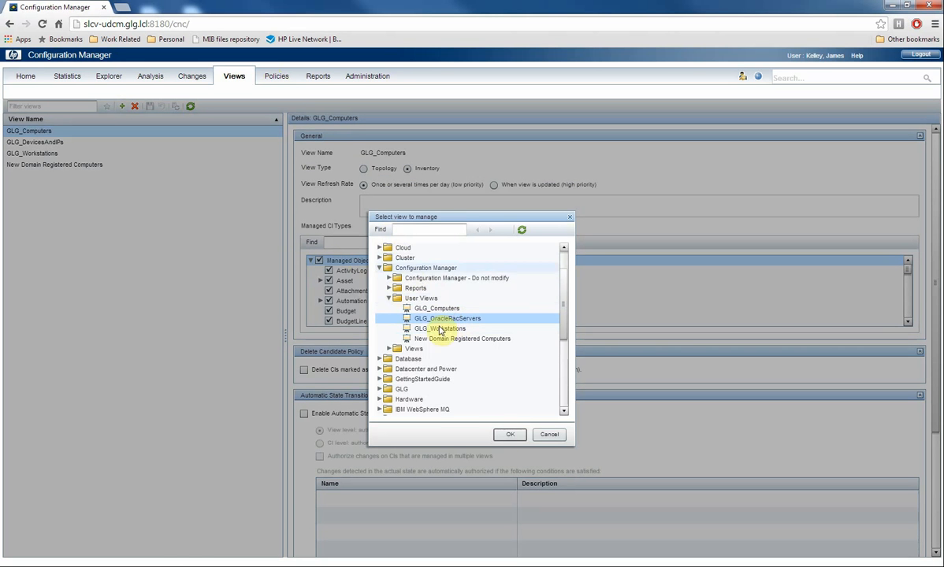
{"action": "left_click", "coordinate": [508, 435]}
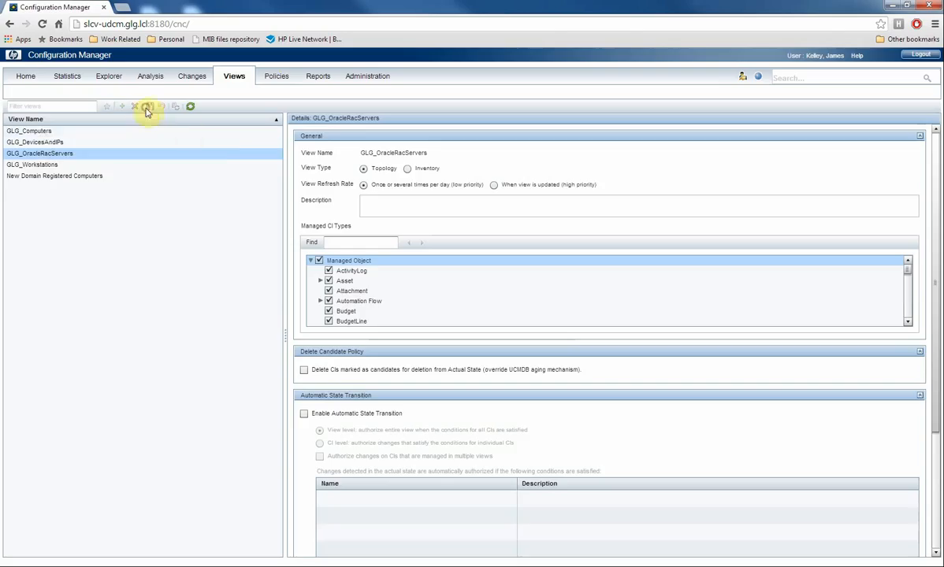
{"action": "left_click", "coordinate": [230, 157]}
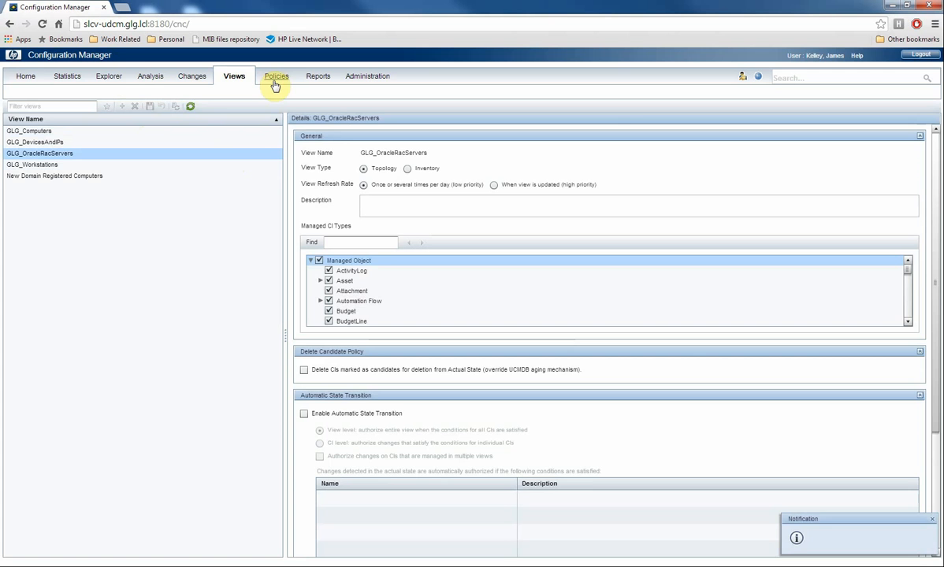
Create a new similarity policy and name it Oracle RAC.
{"action": "left_click", "coordinate": [273, 82]}
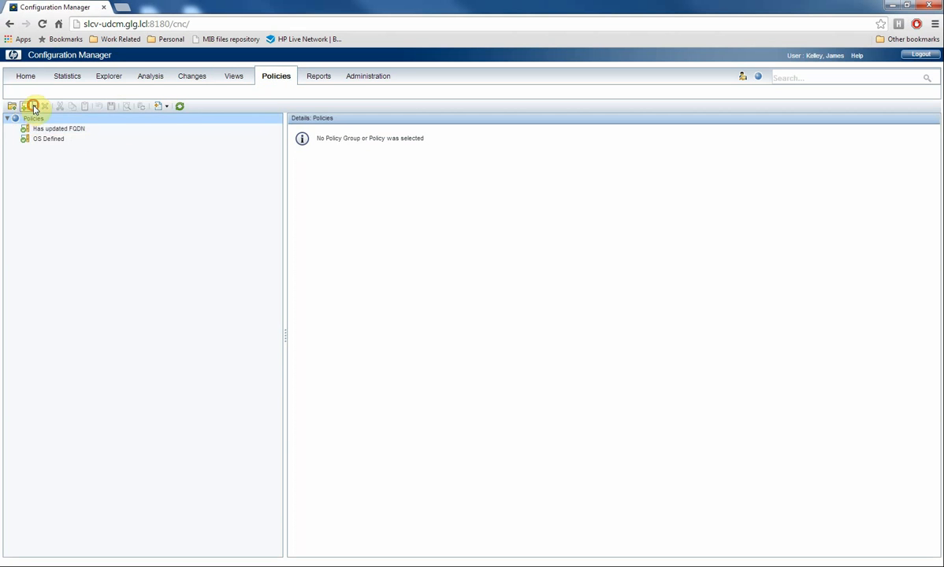
{"action": "left_click", "coordinate": [31, 106]}
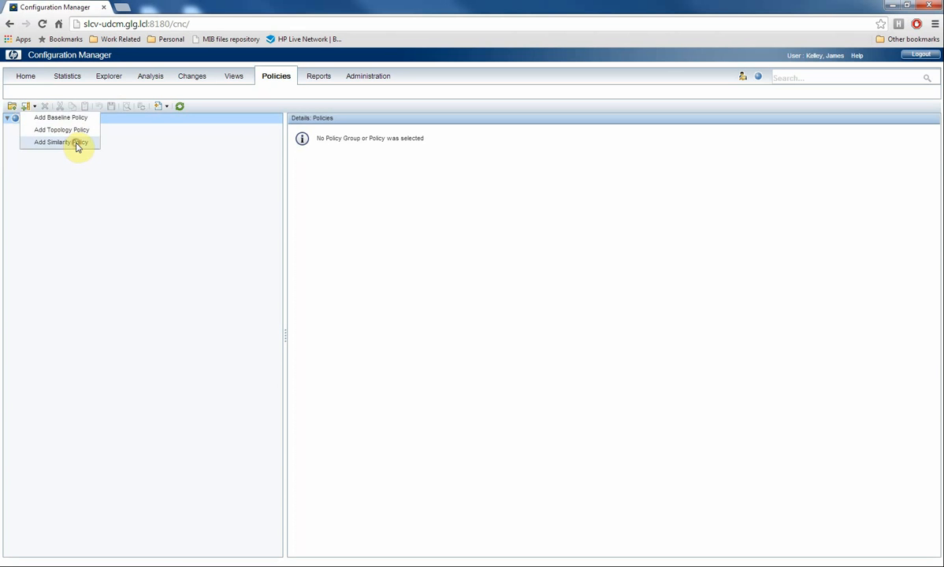
{"action": "left_click", "coordinate": [75, 143]}
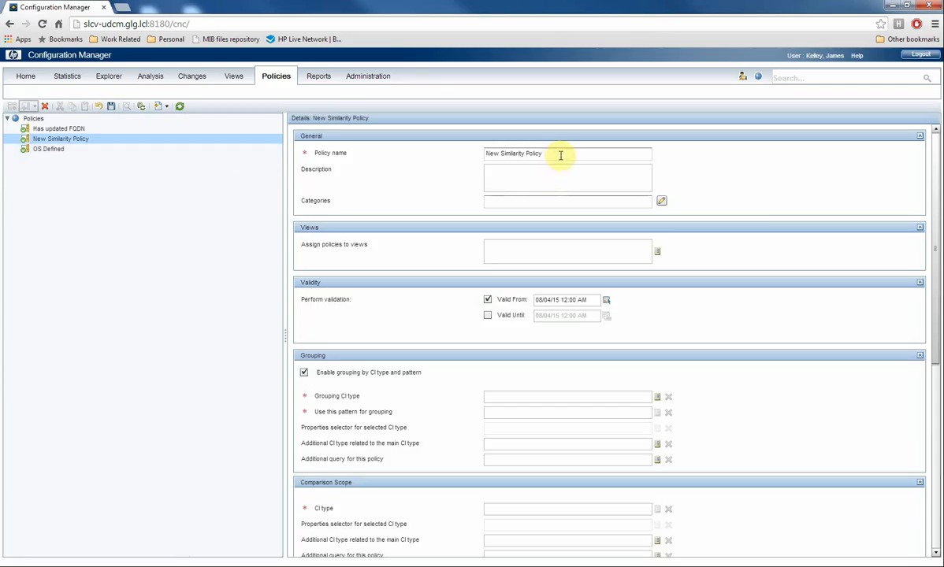
{"action": "left_click_drag", "start_coordinate": [545, 153], "coordinate": [470, 154]}
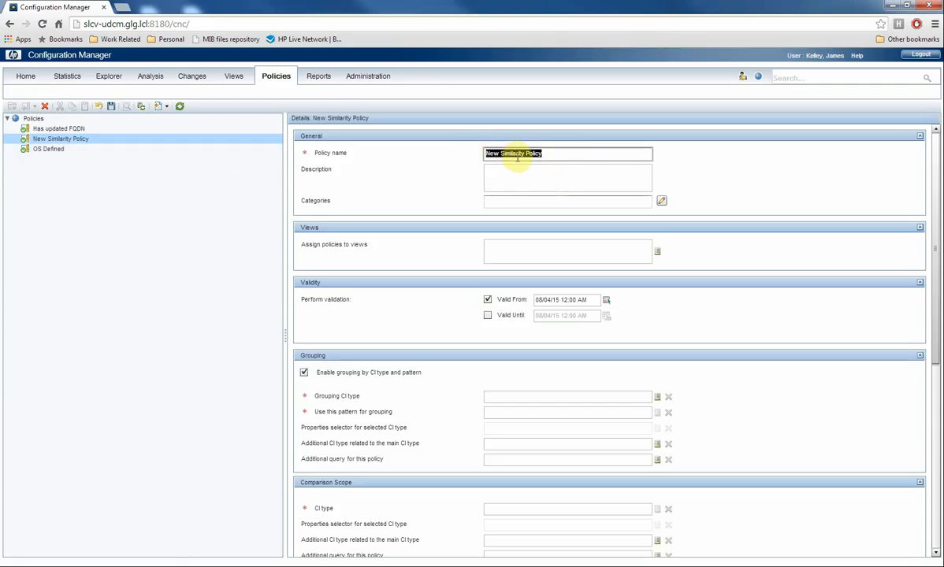
{"action": "type", "text": "Oracle RAC"}
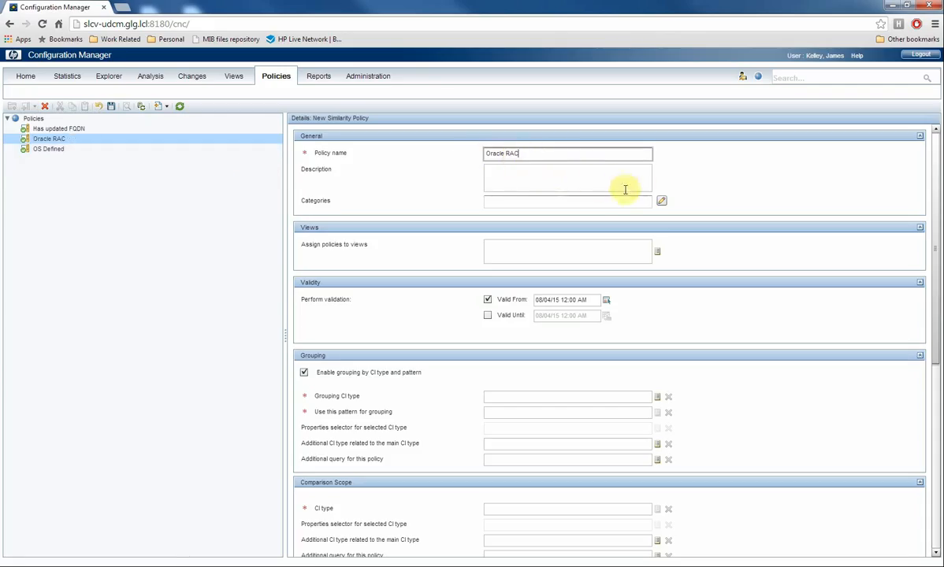
Assign the Oracle RAC policy to the GLG_OracleRacServers view.
{"action": "left_click", "coordinate": [632, 252]}
{"action": "left_click", "coordinate": [657, 251]}
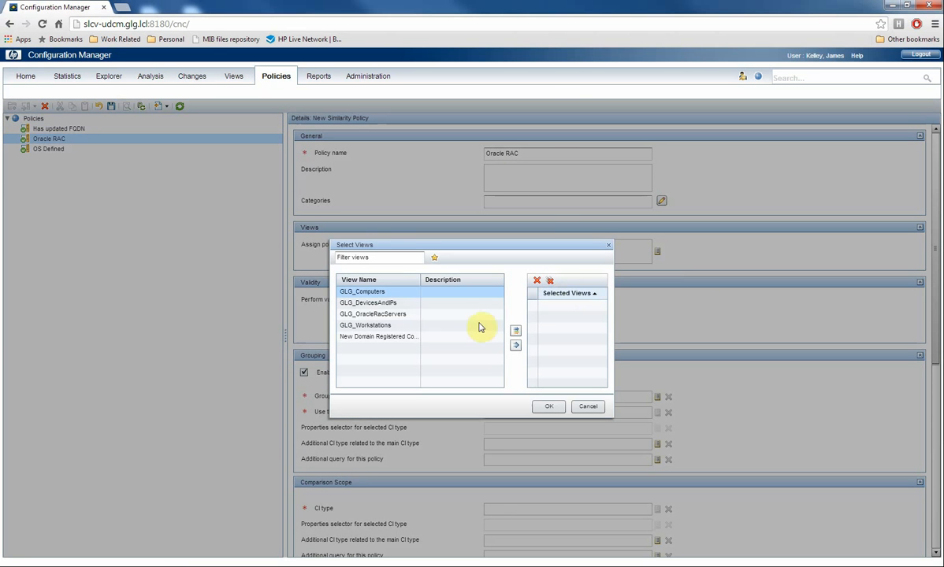
{"action": "left_click", "coordinate": [394, 315]}
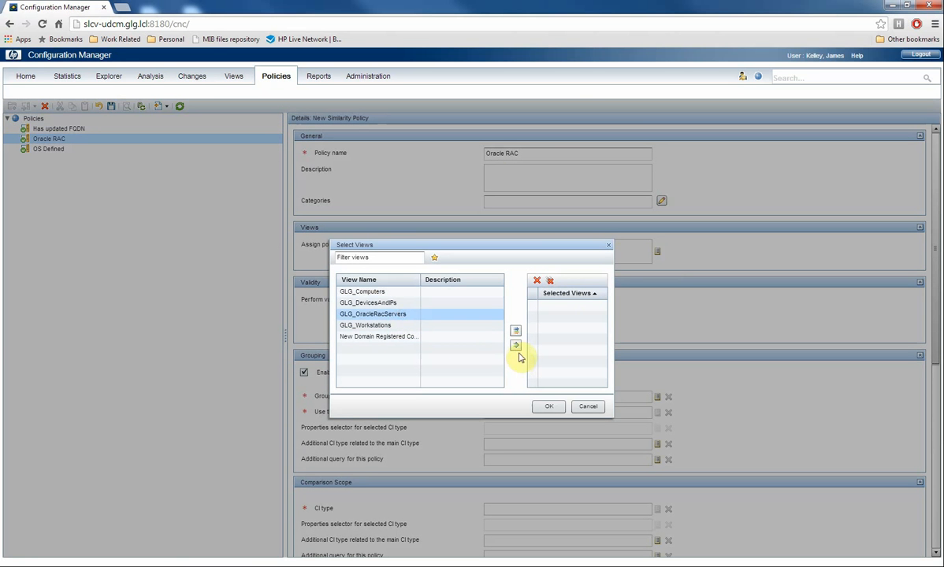
{"action": "left_click", "coordinate": [515, 331]}
{"action": "left_click", "coordinate": [549, 407]}
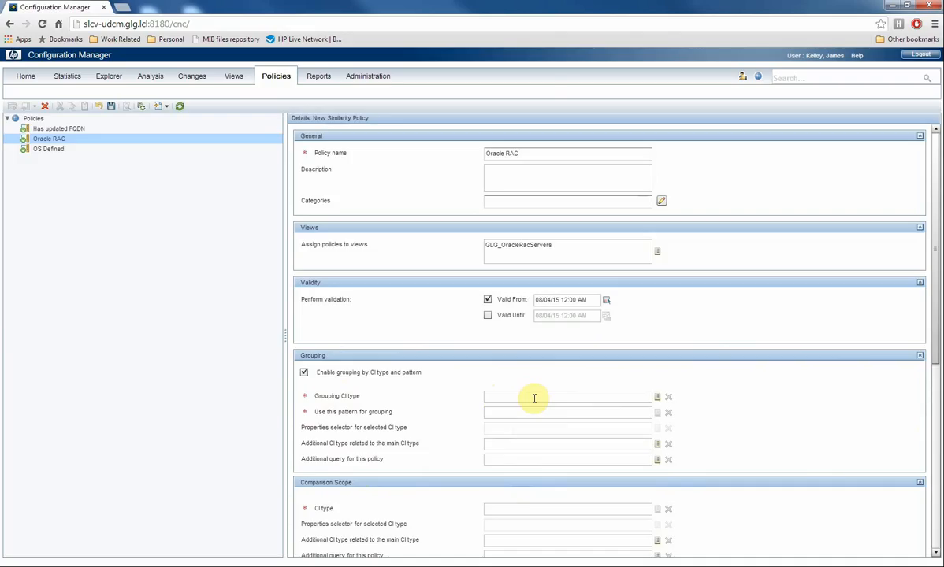
Set the policy's grouping CI type to Oracle RAC.
{"action": "left_click", "coordinate": [658, 398]}
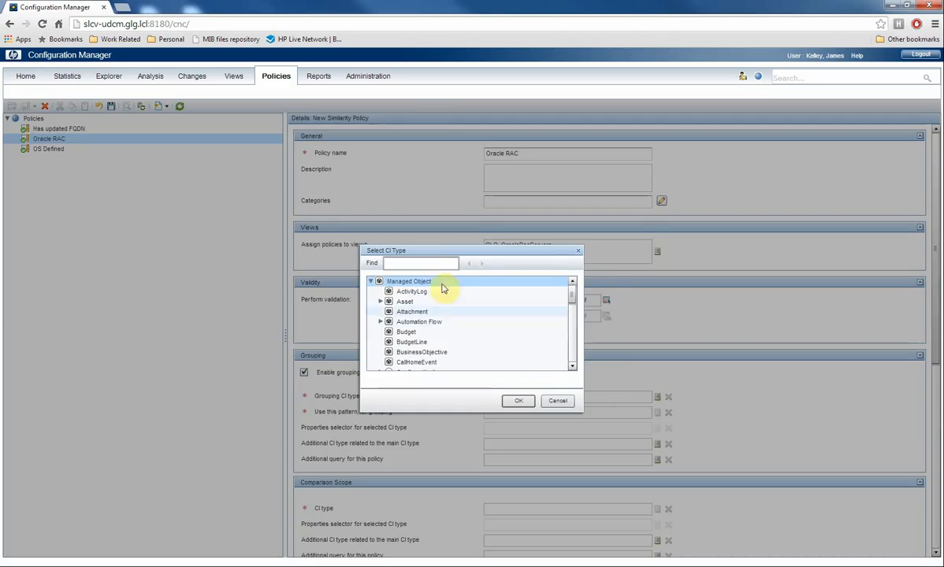
{"action": "left_click", "coordinate": [419, 261]}
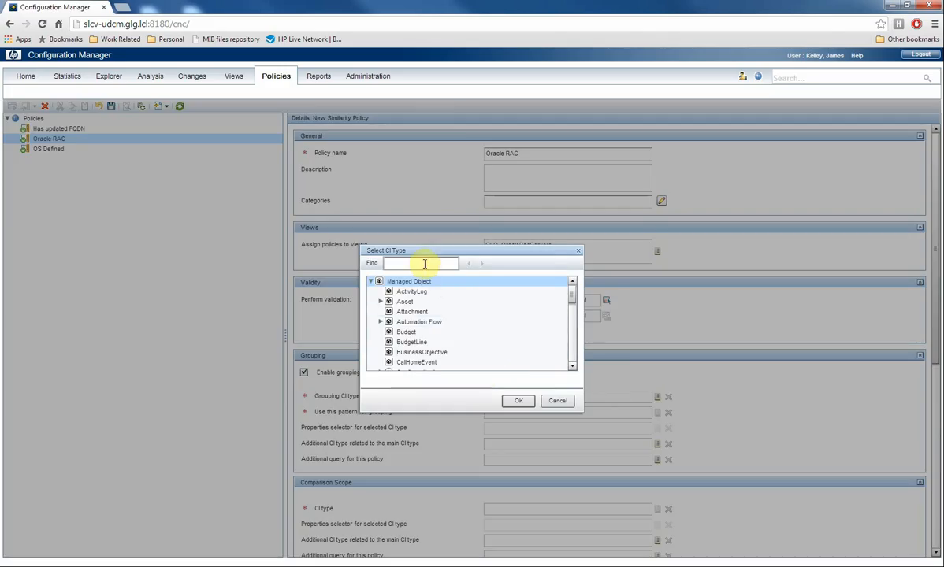
{"action": "type", "text": "Oracle RAC"}
{"action": "left_click", "coordinate": [442, 281]}
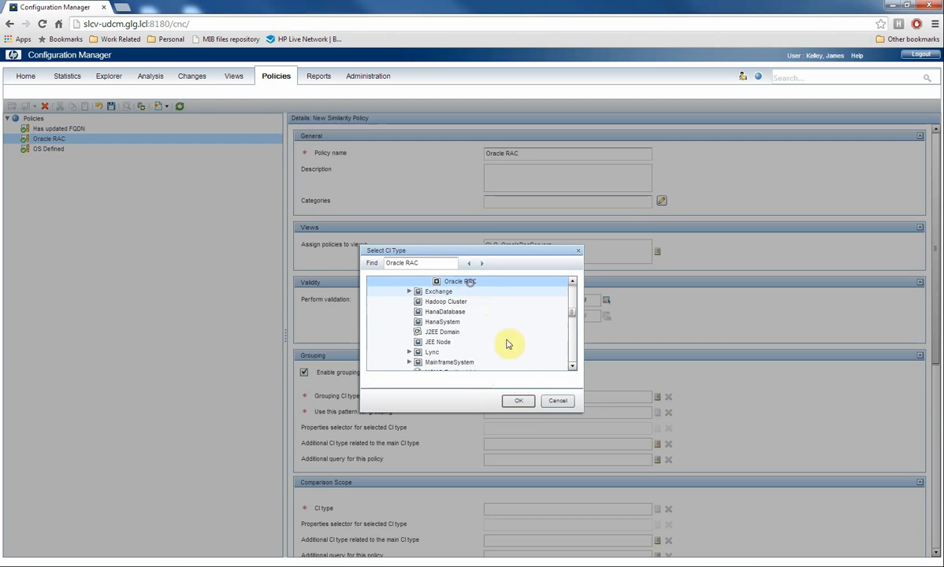
{"action": "left_click", "coordinate": [520, 402]}
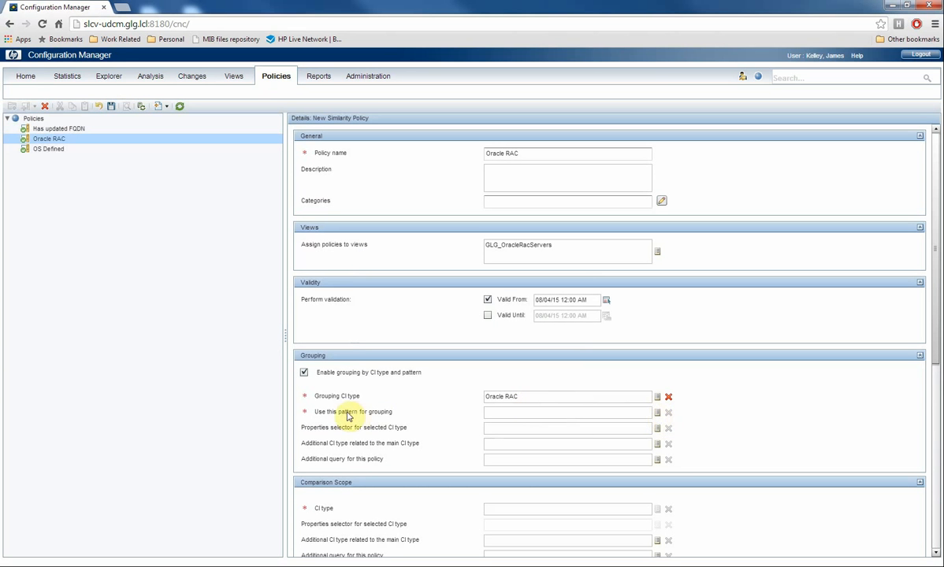
Choose Oracle RAC - Node similarity as the policy's grouping pattern.
{"action": "left_click", "coordinate": [657, 413]}
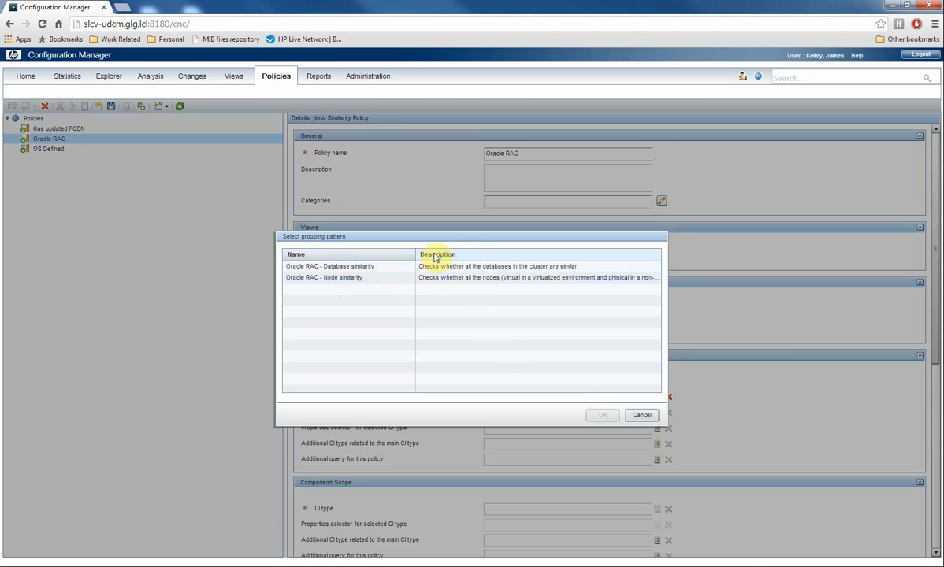
{"action": "left_click_drag", "start_coordinate": [460, 240], "coordinate": [484, 164]}
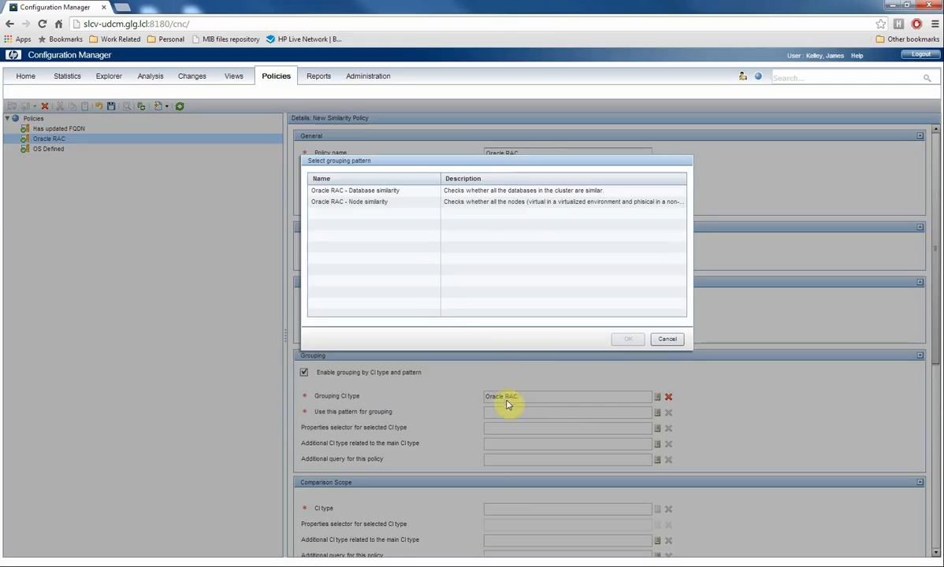
{"action": "left_click", "coordinate": [409, 210]}
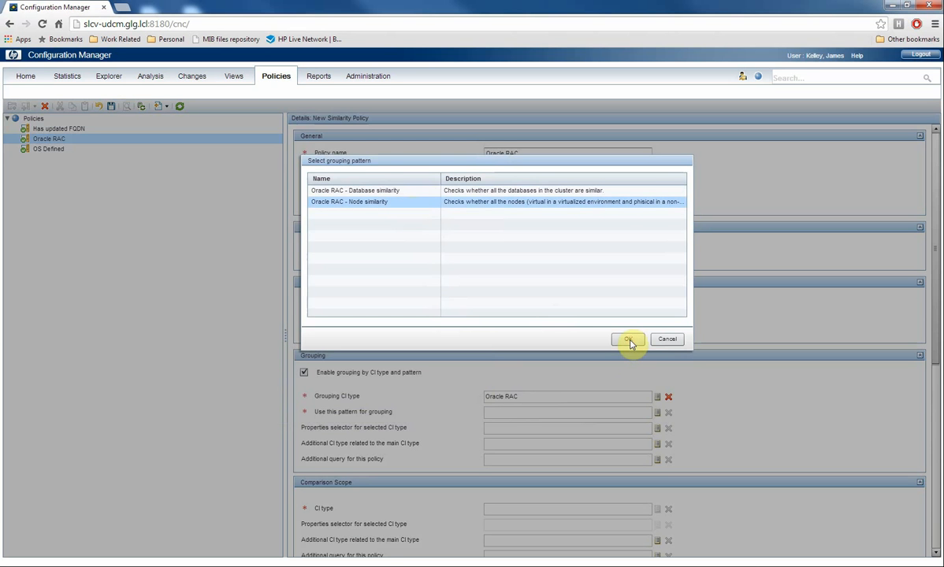
{"action": "left_click", "coordinate": [629, 340]}
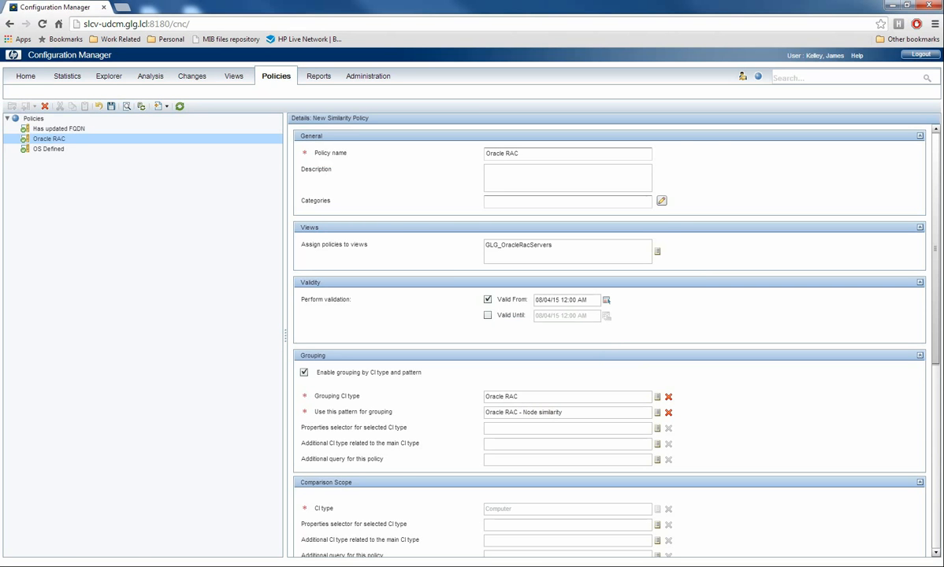
Switch to Universal CMDB and examine the Grouping and Compared elements of the Oracle RAC - Node similarity query.
{"action": "left_click", "coordinate": [112, 565]}
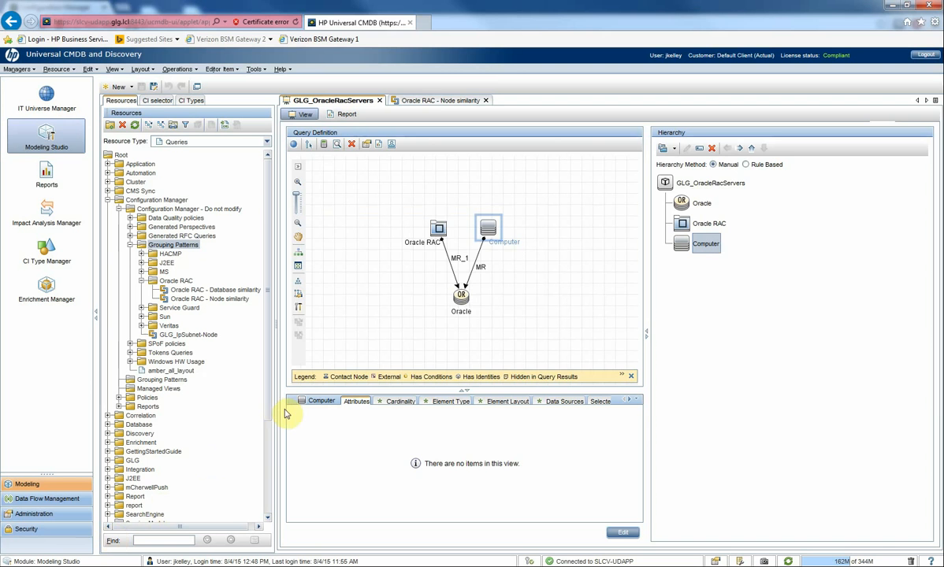
{"action": "left_click", "coordinate": [445, 100]}
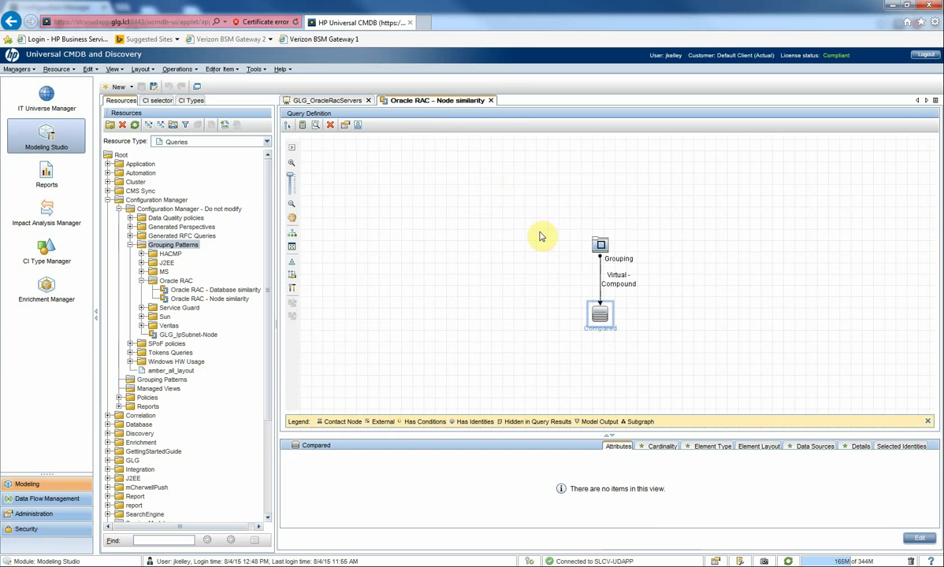
{"action": "left_click", "coordinate": [601, 246]}
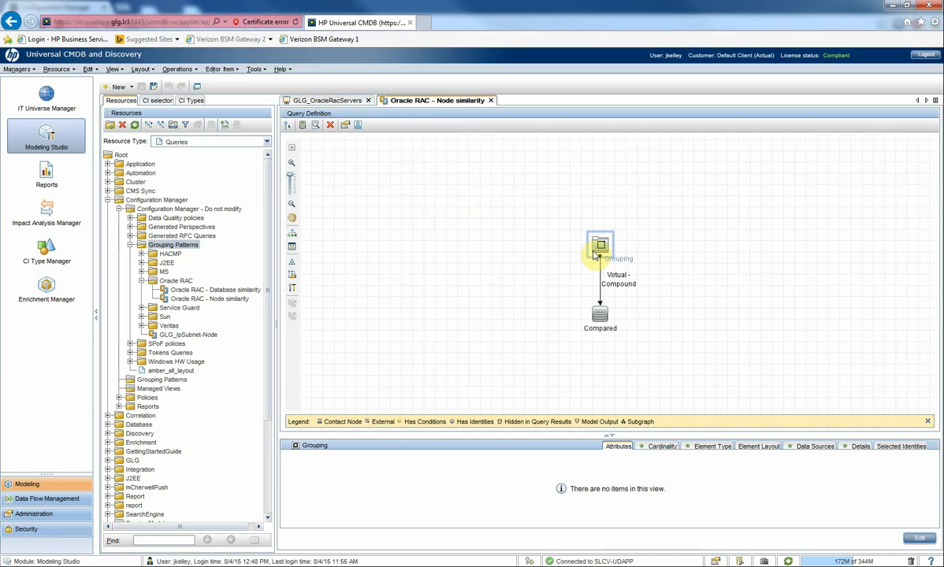
{"action": "mouse_move", "coordinate": [597, 254]}
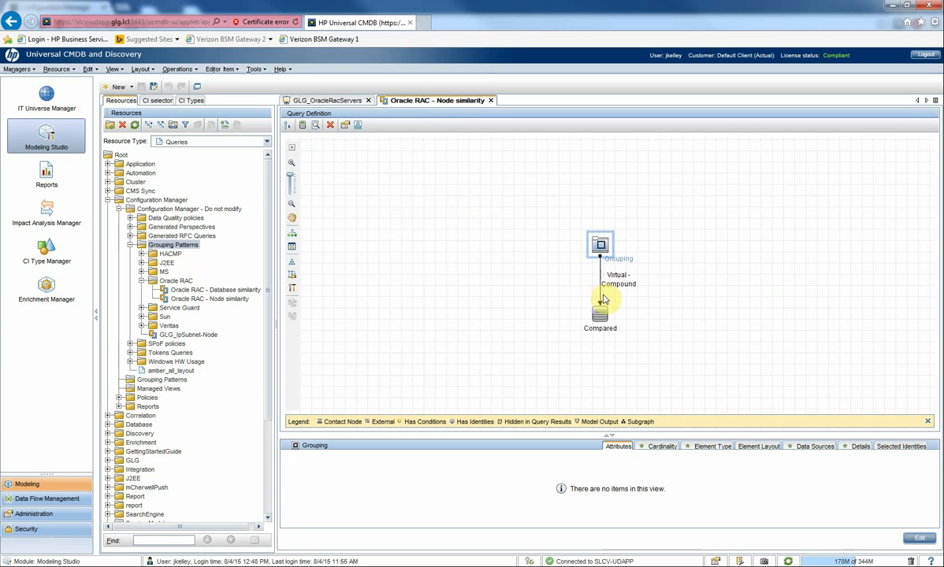
{"action": "left_click", "coordinate": [600, 317]}
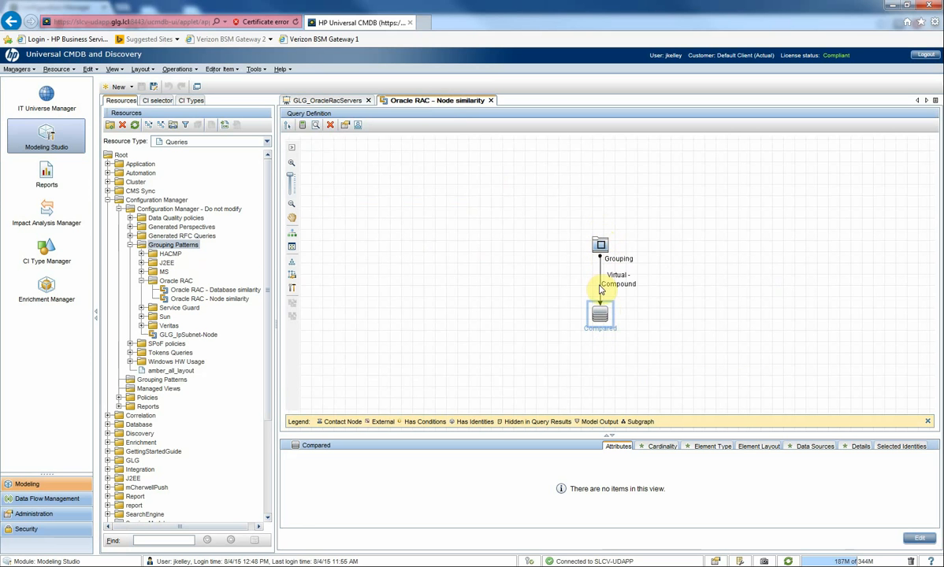
{"action": "mouse_move", "coordinate": [599, 290]}
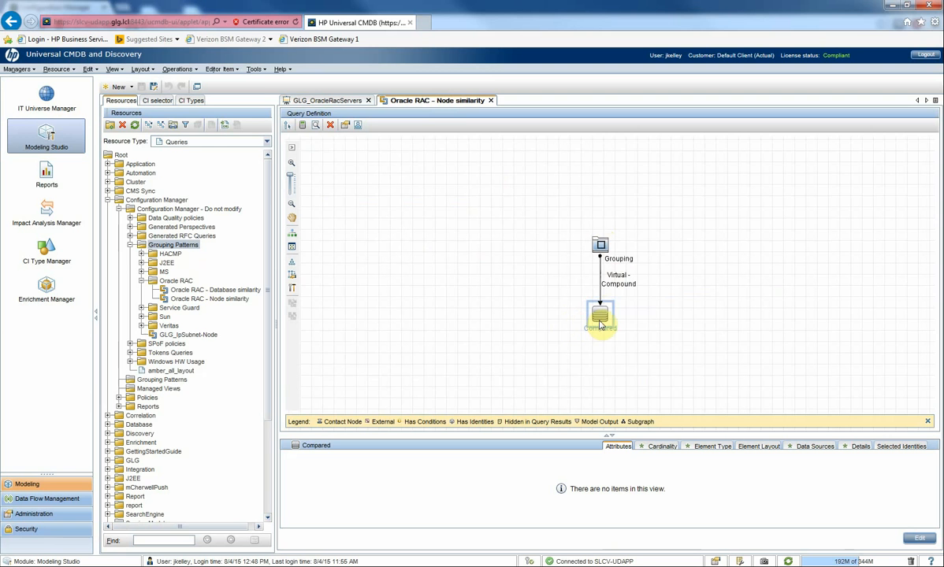
{"action": "mouse_move", "coordinate": [600, 320]}
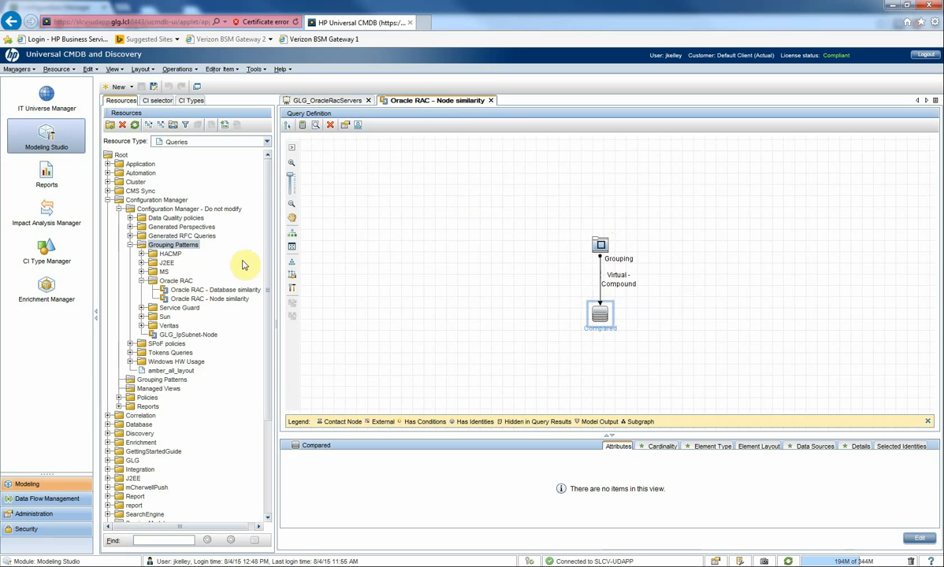
{"action": "left_click", "coordinate": [167, 248]}
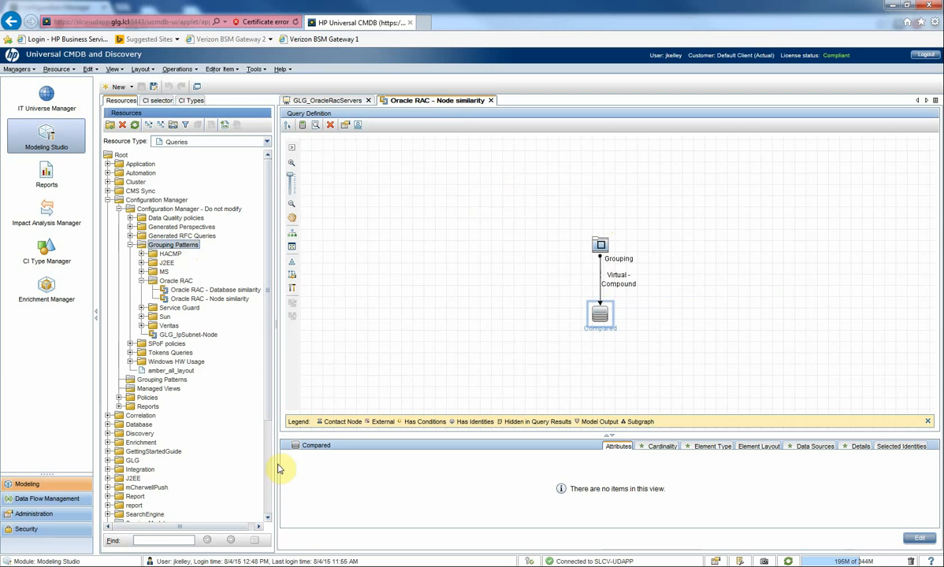
{"action": "mouse_move", "coordinate": [599, 317]}
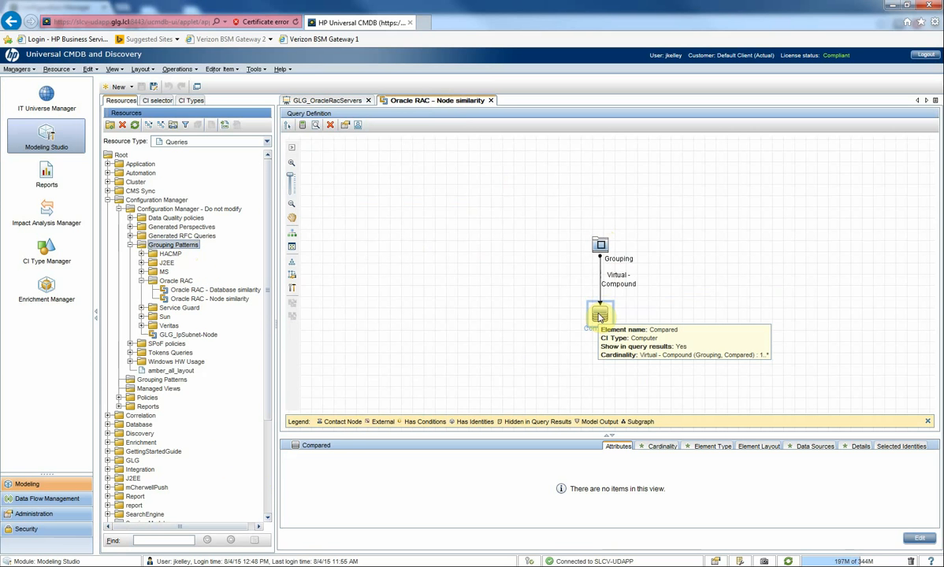
Switch back to Configuration Manager, include DiscoveredOsVersion and DiscoveredOsName as the Computer similarity criteria, and save the policy.
{"action": "key", "text": "alt+Tab"}
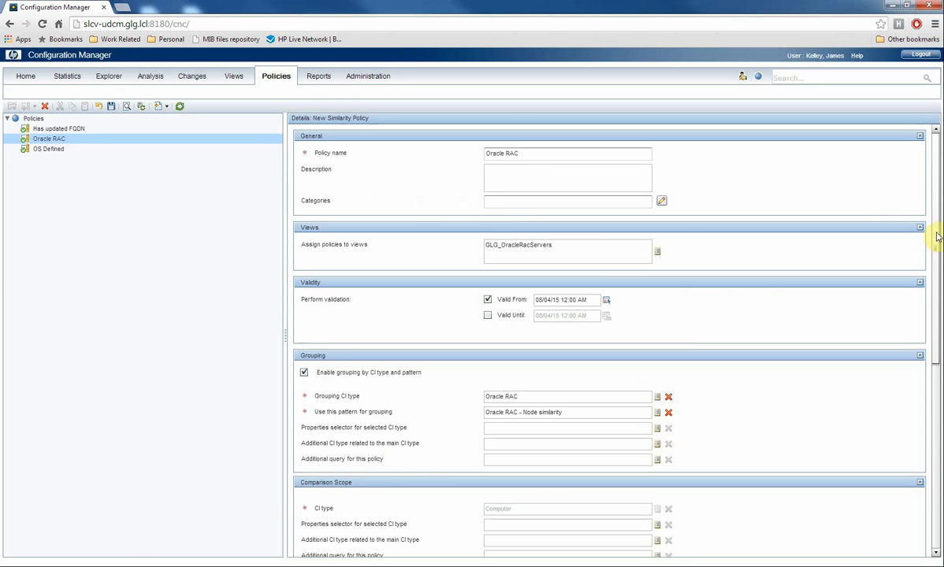
{"action": "left_click_drag", "start_coordinate": [938, 236], "coordinate": [940, 310]}
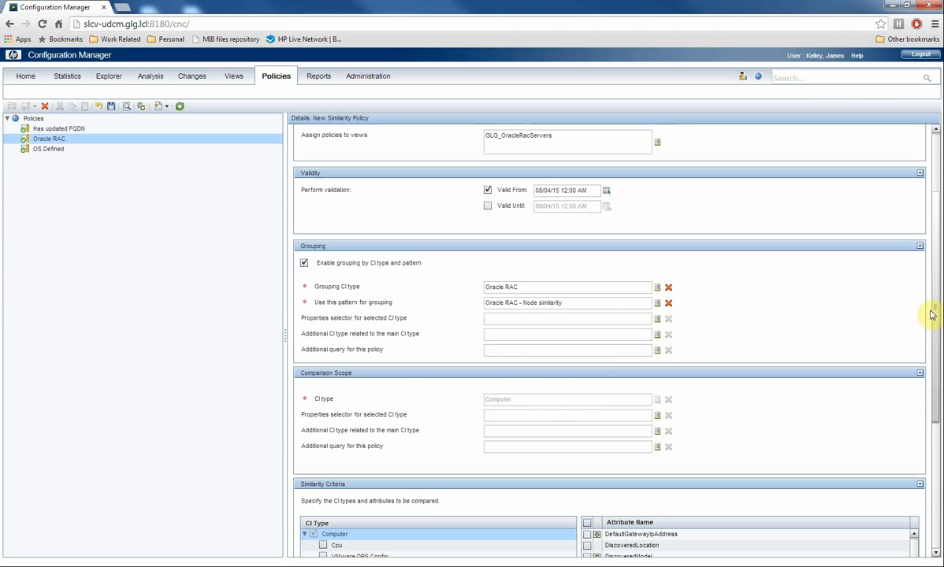
{"action": "left_click_drag", "start_coordinate": [934, 306], "coordinate": [941, 285]}
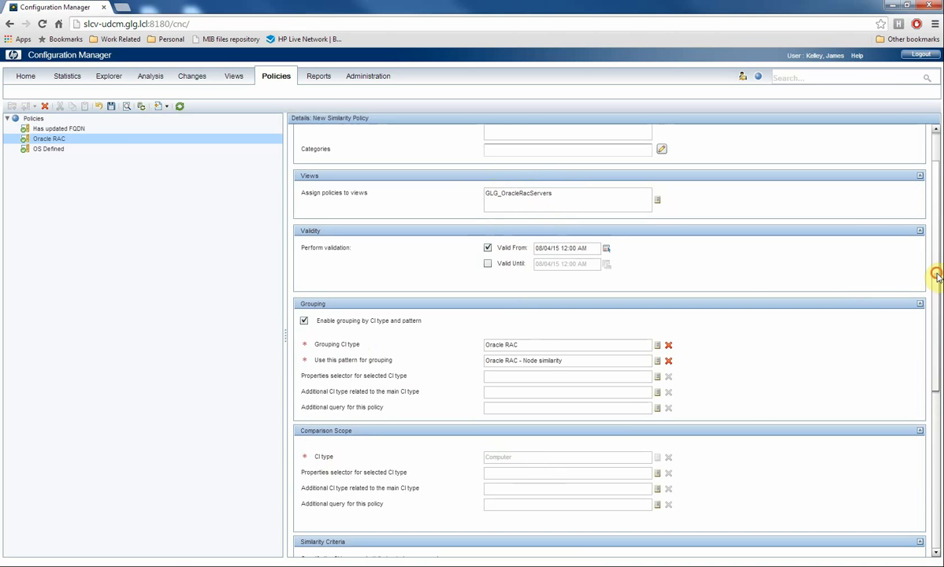
{"action": "scroll", "coordinate": [940, 316], "scroll_direction": "down", "scroll_amount": 3}
{"action": "left_click_drag", "start_coordinate": [940, 312], "coordinate": [938, 435]}
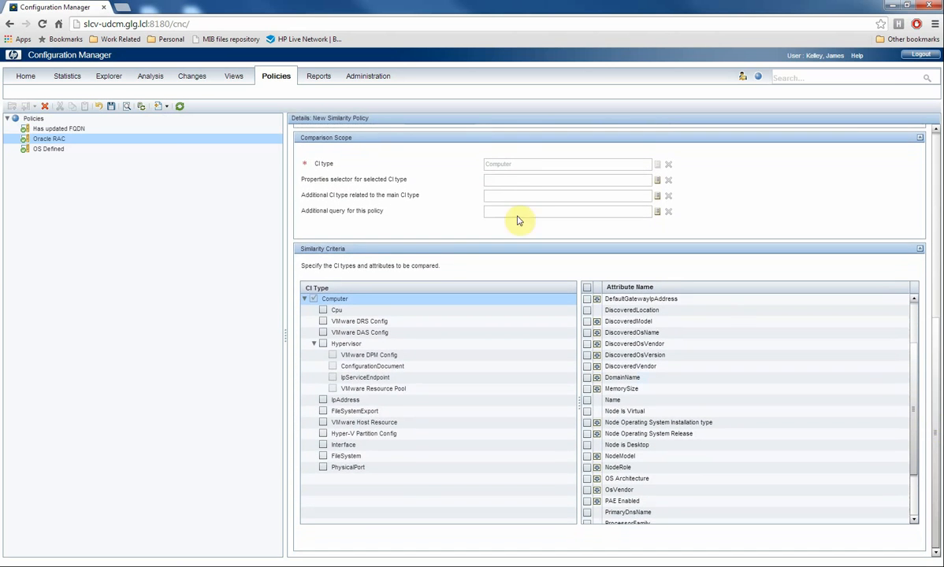
{"action": "left_click", "coordinate": [586, 355]}
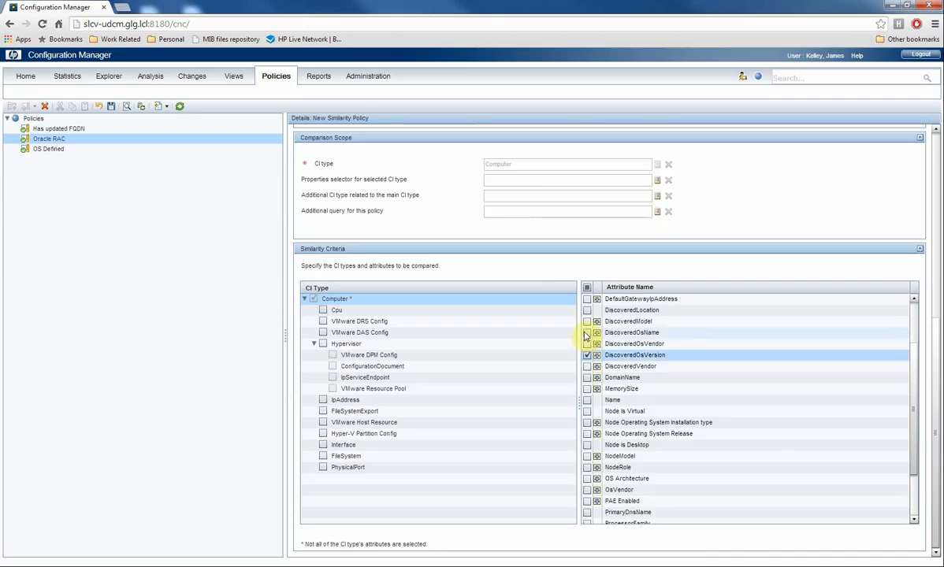
{"action": "left_click", "coordinate": [587, 334]}
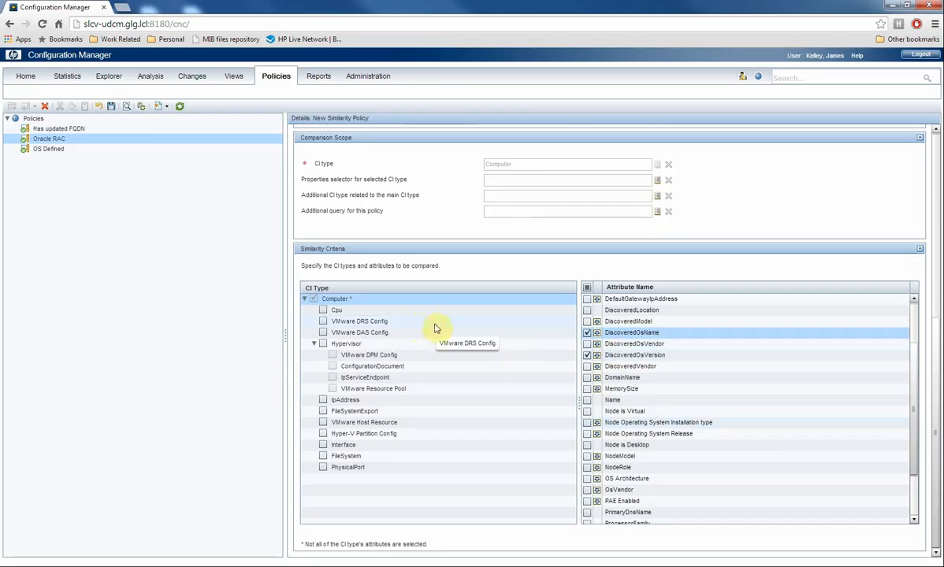
{"action": "left_click", "coordinate": [111, 106]}
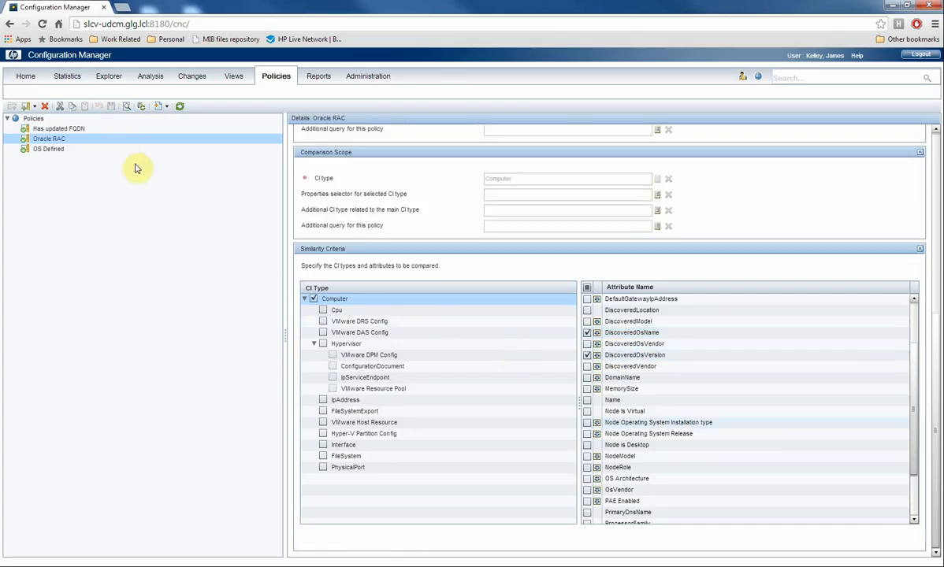
Preview the Oracle RAC policy and examine the policy status of slcvp-oradb3 and slcvp-oradb4.
{"action": "left_click", "coordinate": [126, 107]}
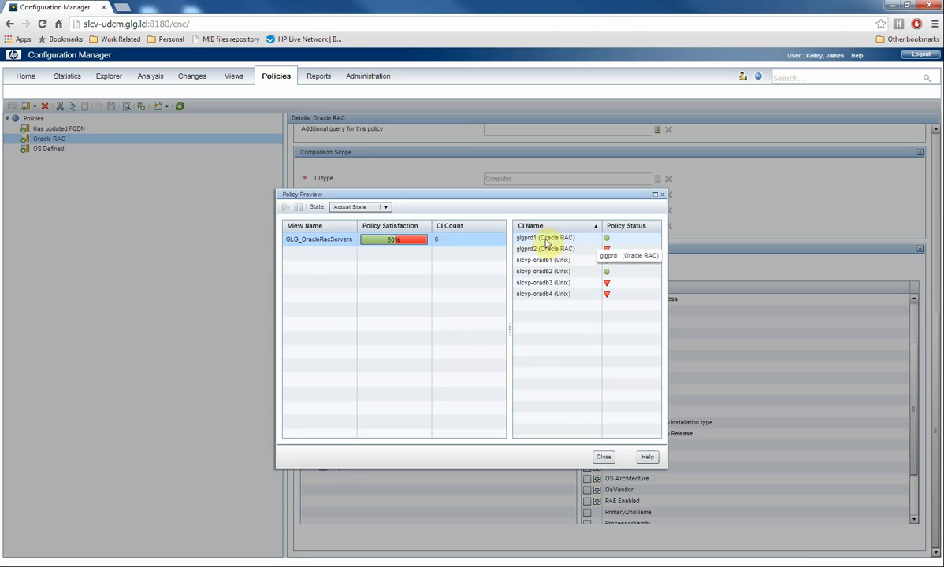
{"action": "left_click", "coordinate": [580, 292]}
{"action": "left_click", "coordinate": [579, 283]}
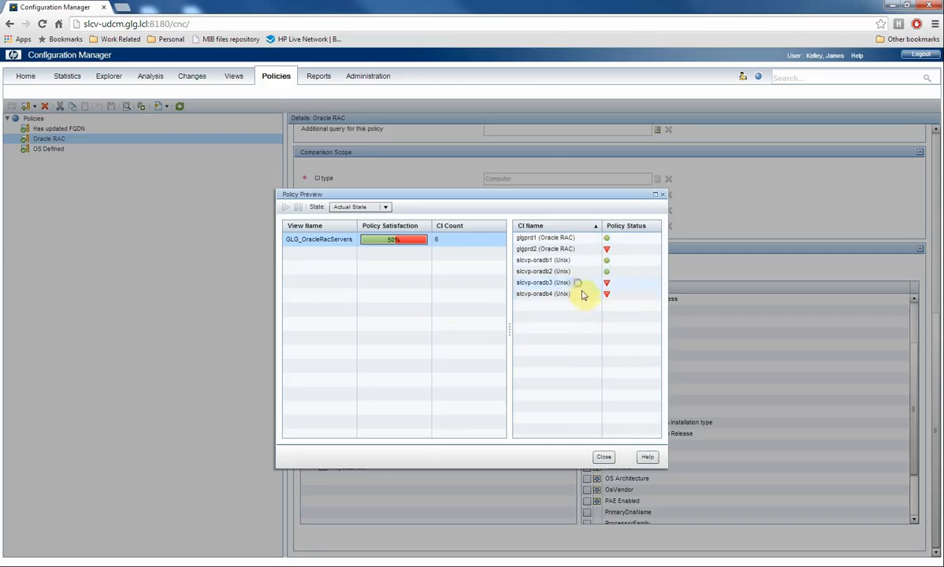
{"action": "left_click", "coordinate": [583, 293]}
{"action": "left_click", "coordinate": [584, 283]}
{"action": "left_click", "coordinate": [585, 294]}
{"action": "left_click", "coordinate": [585, 283]}
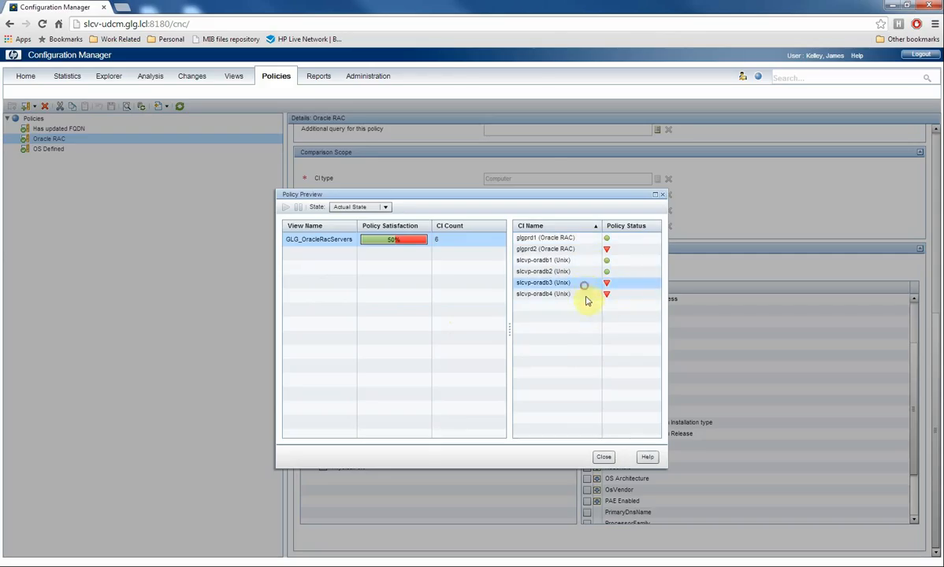